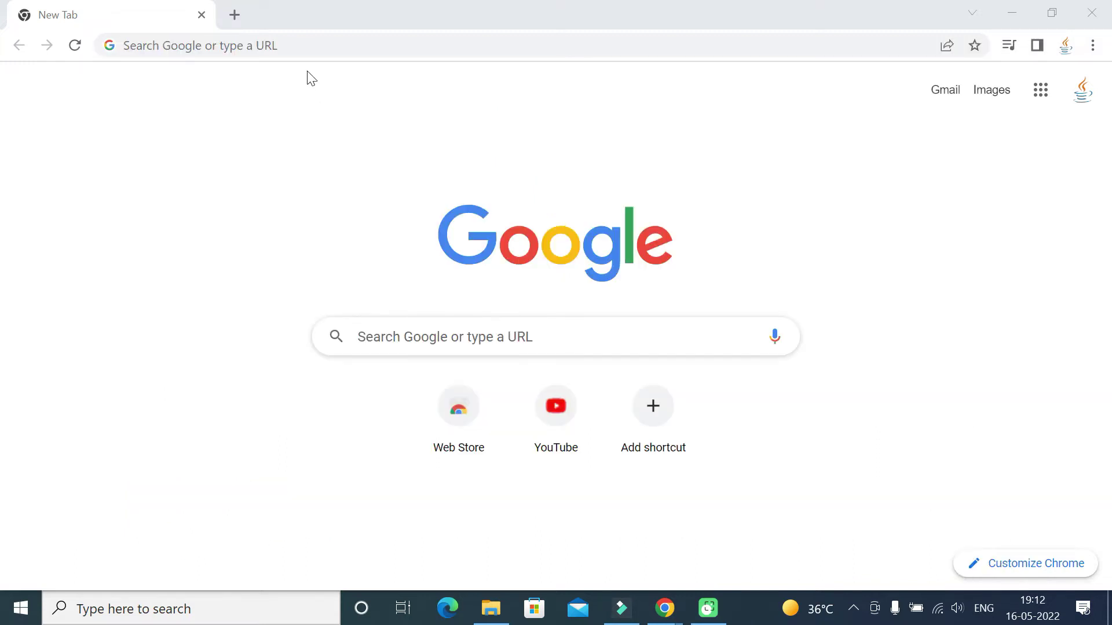
Search Google for 'download python' and scroll through the results.
{"action": "left_click", "coordinate": [304, 46]}
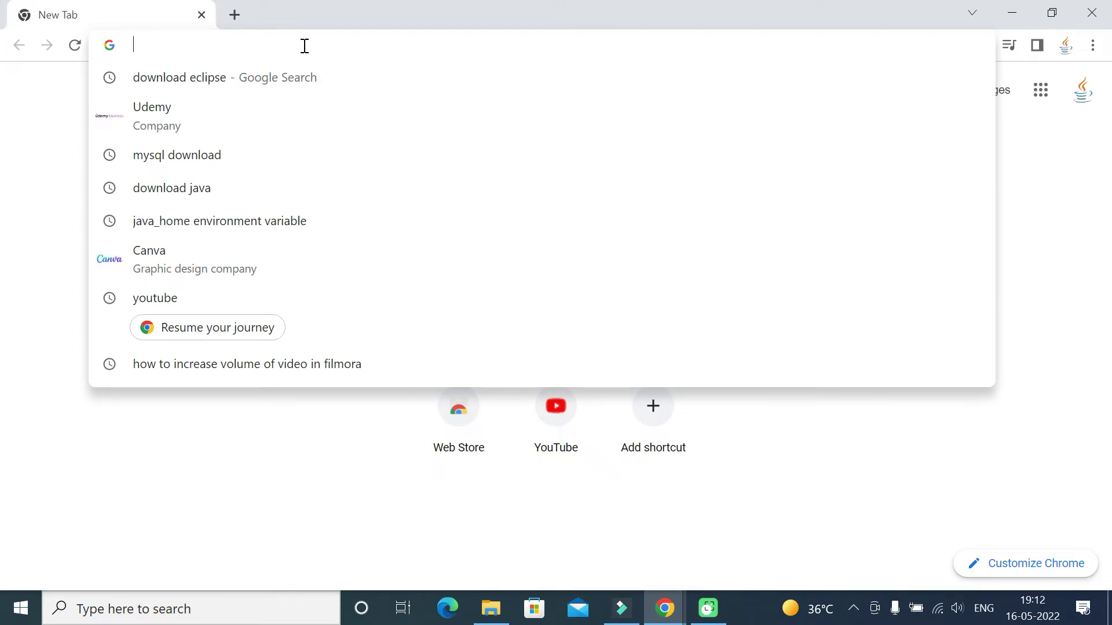
{"action": "type", "text": "downloa"}
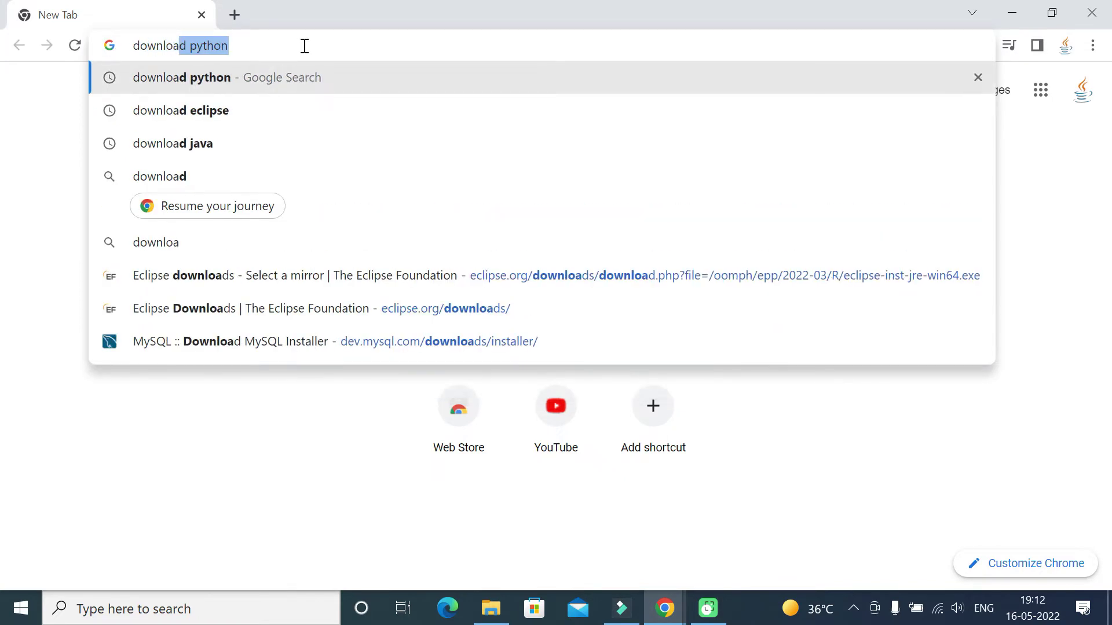
{"action": "key", "text": "Return"}
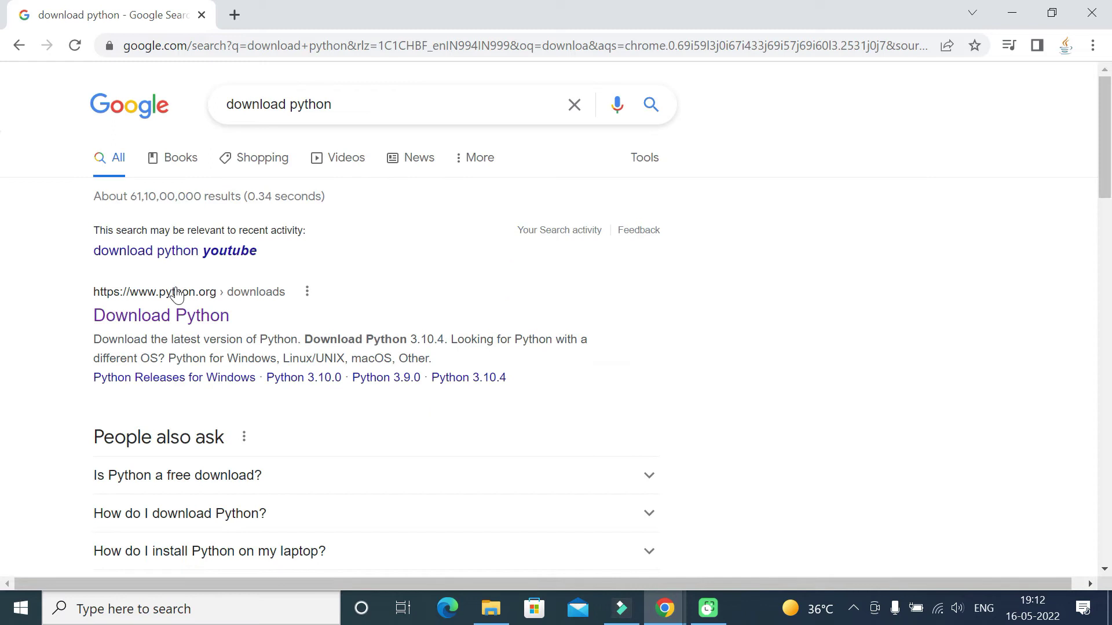
{"action": "scroll", "coordinate": [176, 295], "scroll_direction": "down", "scroll_amount": 1}
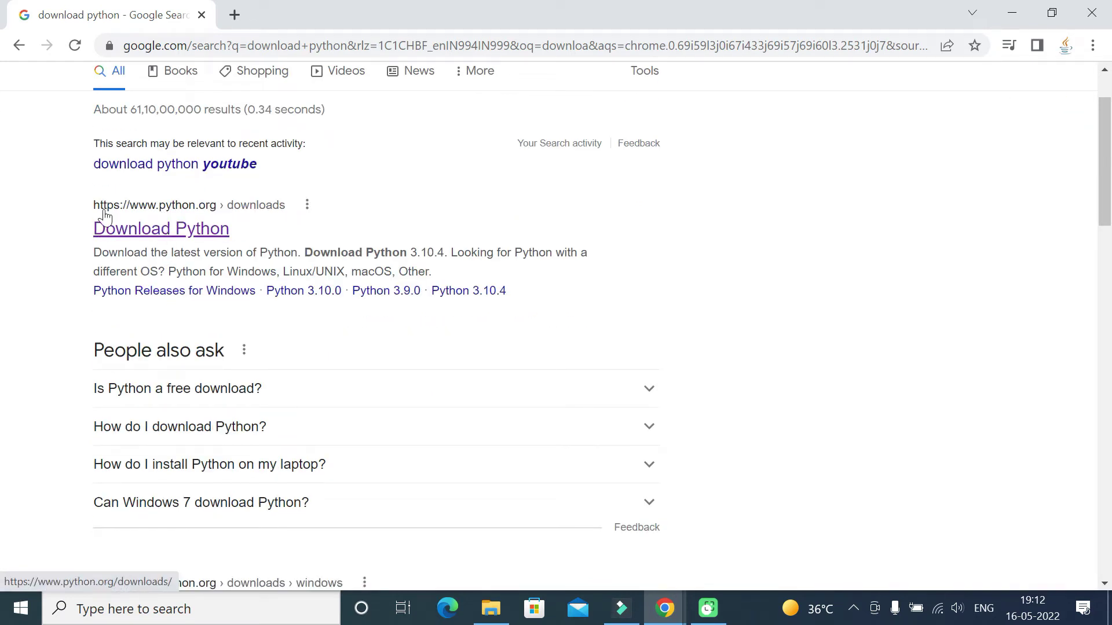
From python.org Downloads, download the Python 3.10.4 Windows installer (python-3.10.4-amd64.exe).
{"action": "left_click", "coordinate": [165, 238]}
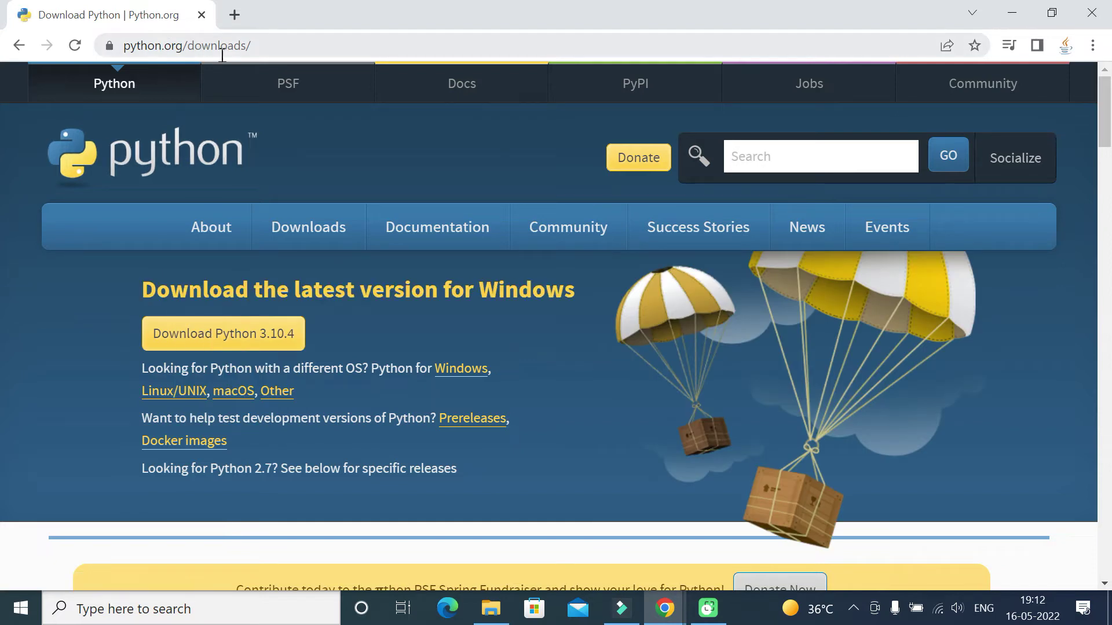
{"action": "scroll", "coordinate": [281, 141], "scroll_direction": "down", "scroll_amount": 3}
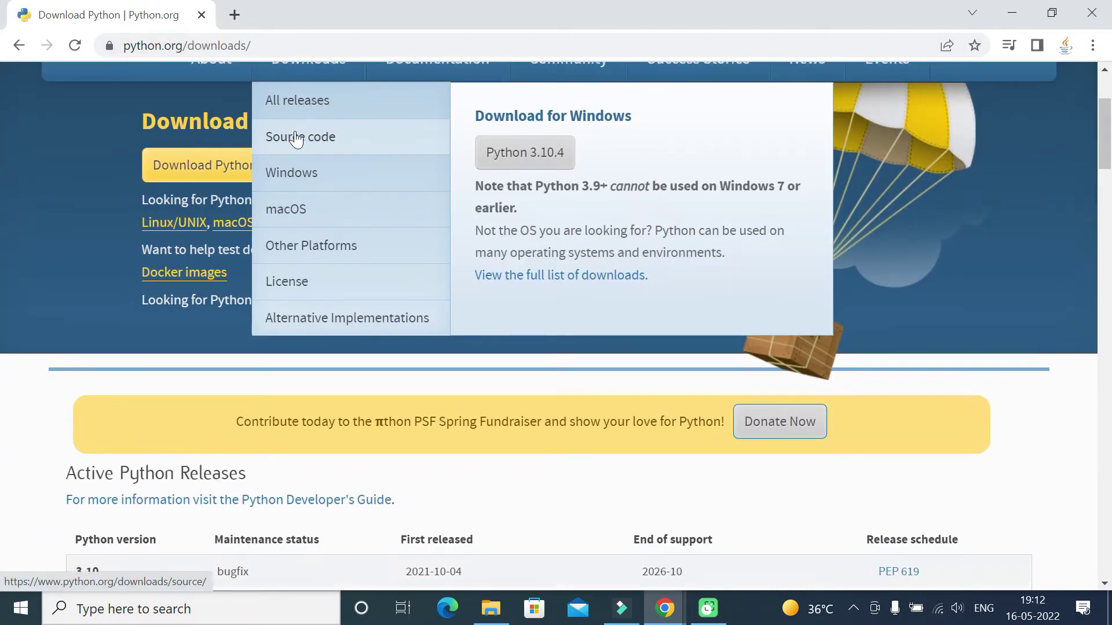
{"action": "scroll", "coordinate": [284, 173], "scroll_direction": "up", "scroll_amount": 3}
{"action": "mouse_move", "coordinate": [297, 244]}
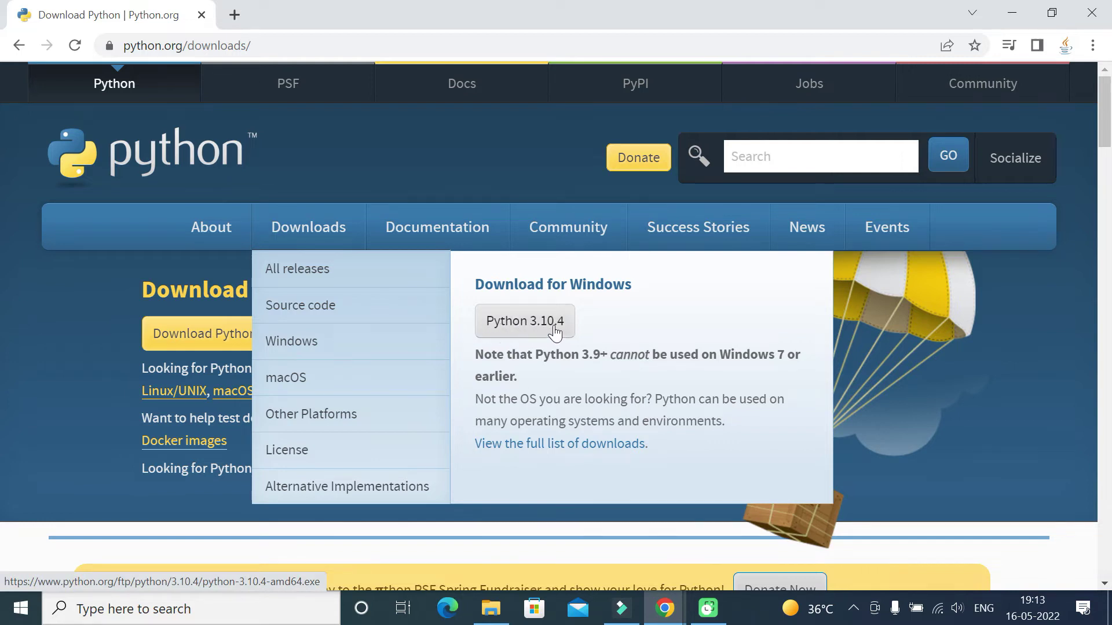
{"action": "left_click", "coordinate": [513, 330]}
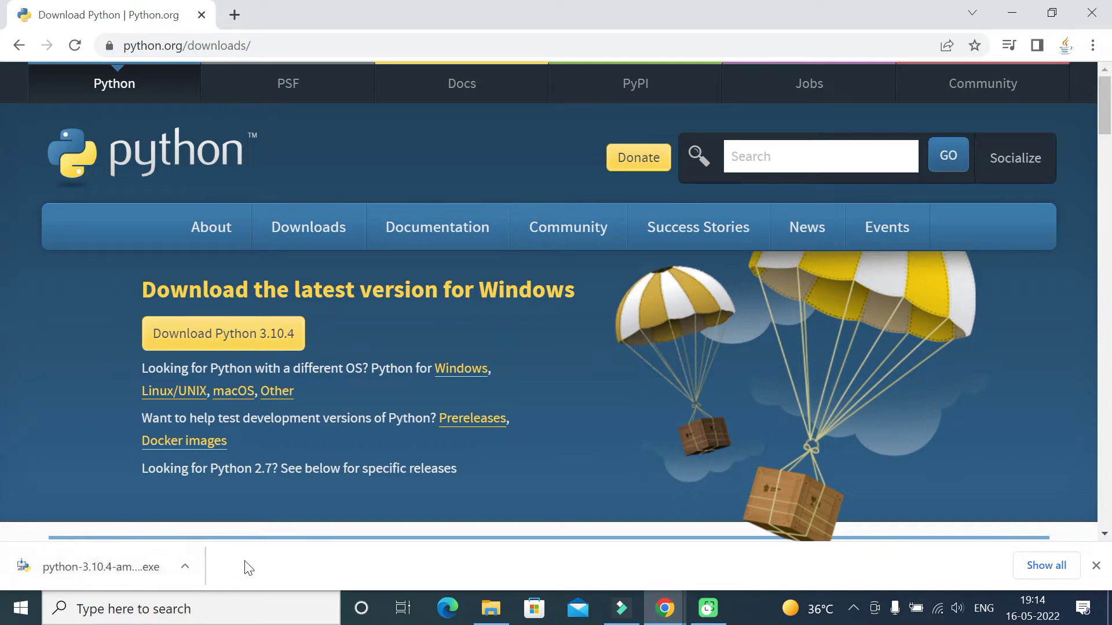
Run python-3.10.4-amd64.exe with Add Python 3.10 to PATH enabled, choosing Customize installation.
{"action": "left_click", "coordinate": [168, 560]}
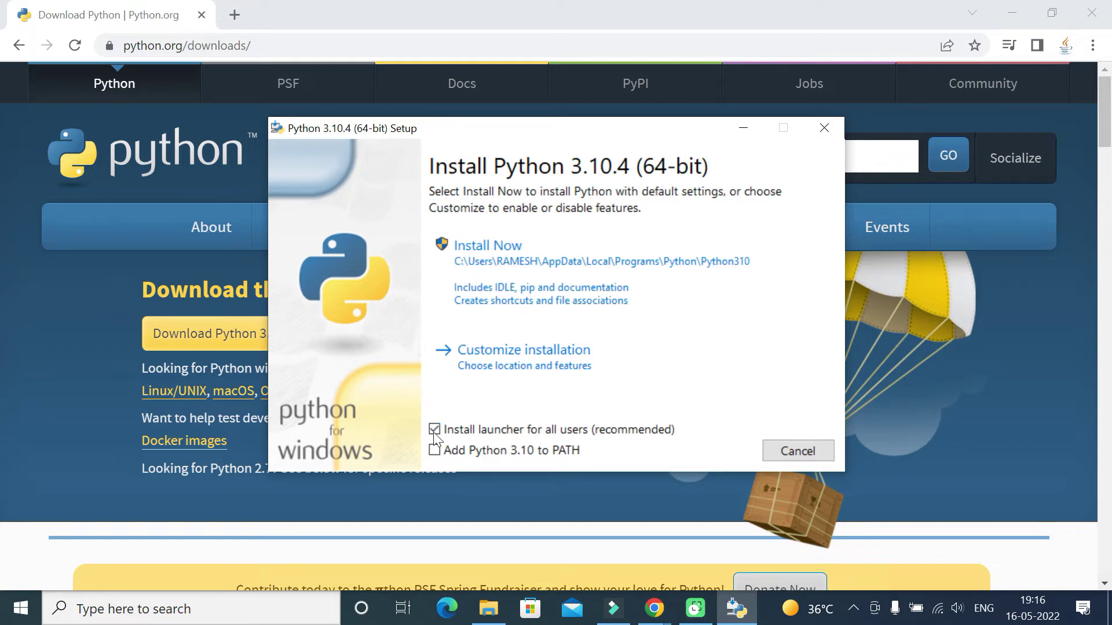
{"action": "left_click", "coordinate": [435, 451]}
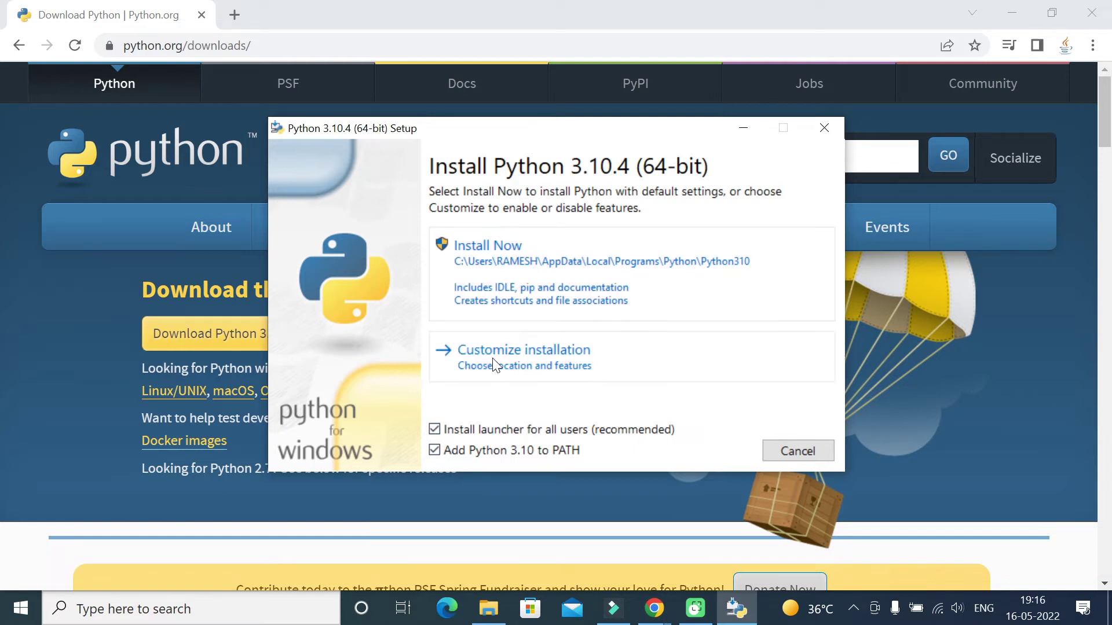
{"action": "left_click", "coordinate": [550, 353]}
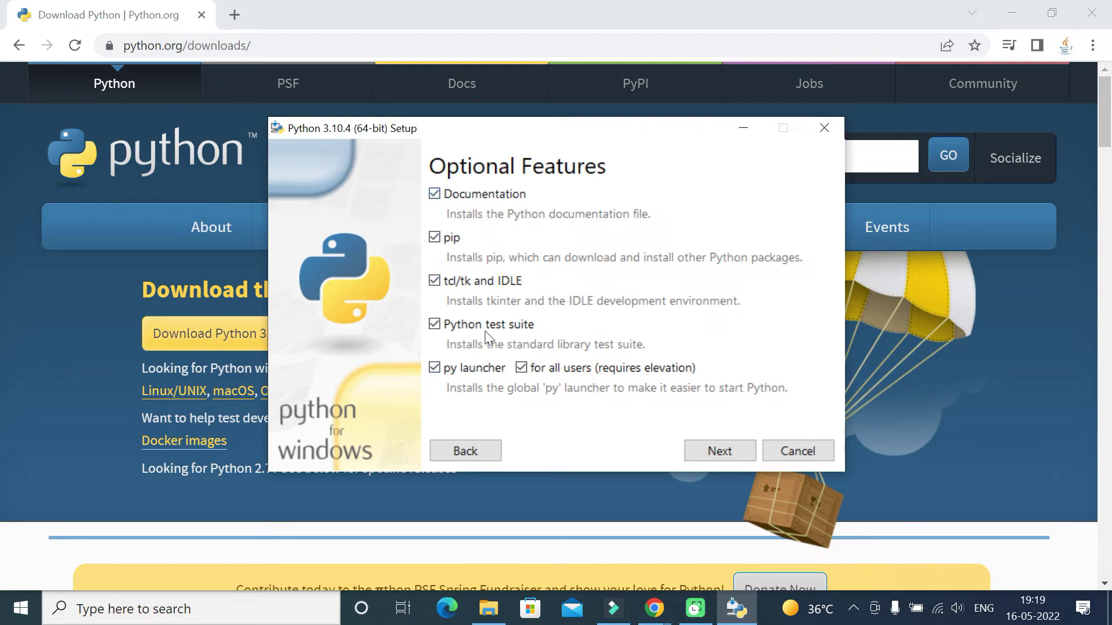
Keep all optional features and install for all users in C:\Program Files\Python310.
{"action": "left_click", "coordinate": [719, 451]}
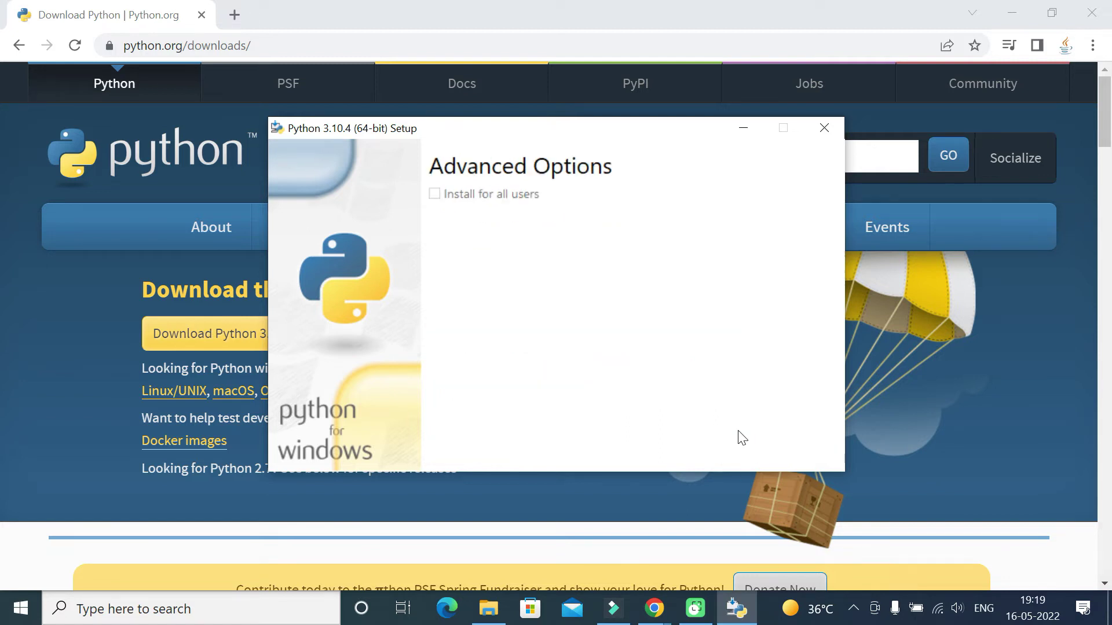
{"action": "left_click", "coordinate": [435, 195]}
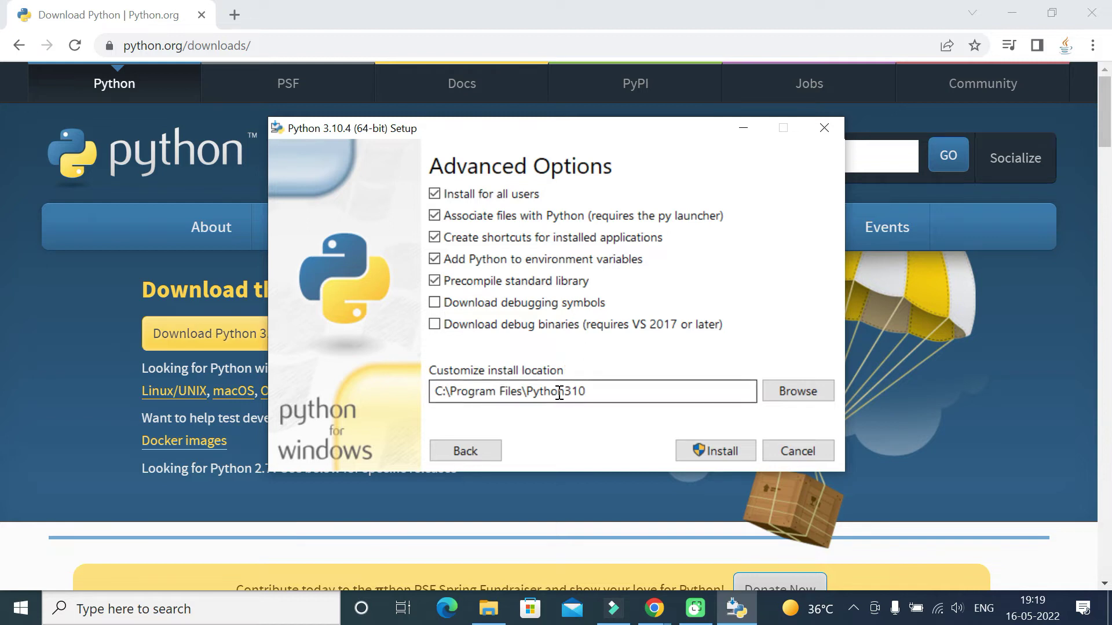
{"action": "left_click_drag", "start_coordinate": [600, 392], "coordinate": [434, 395]}
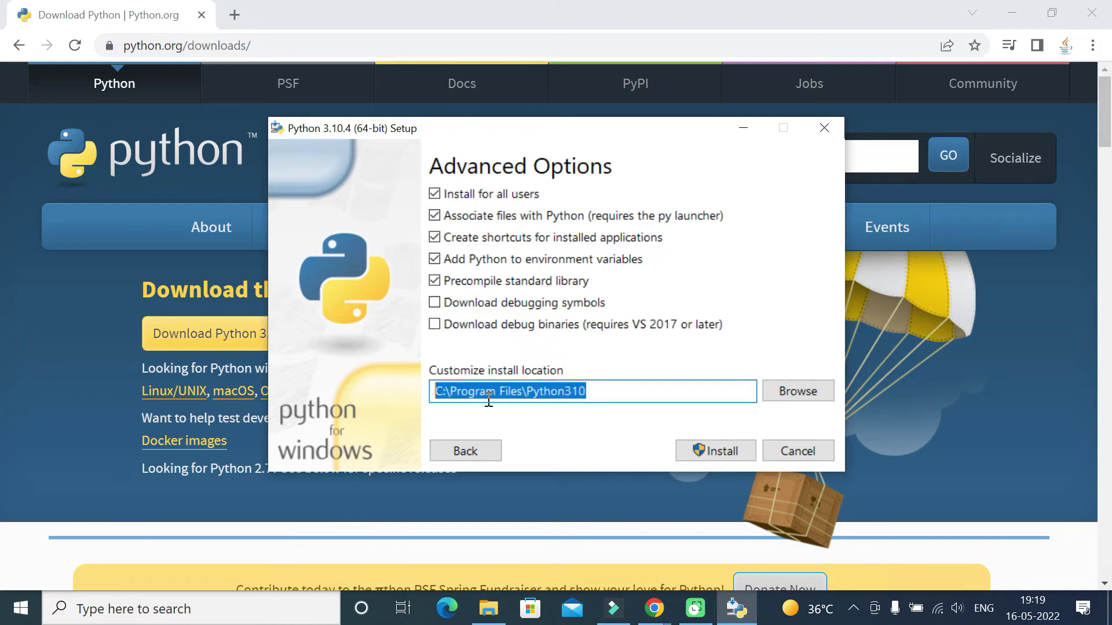
{"action": "left_click", "coordinate": [598, 394]}
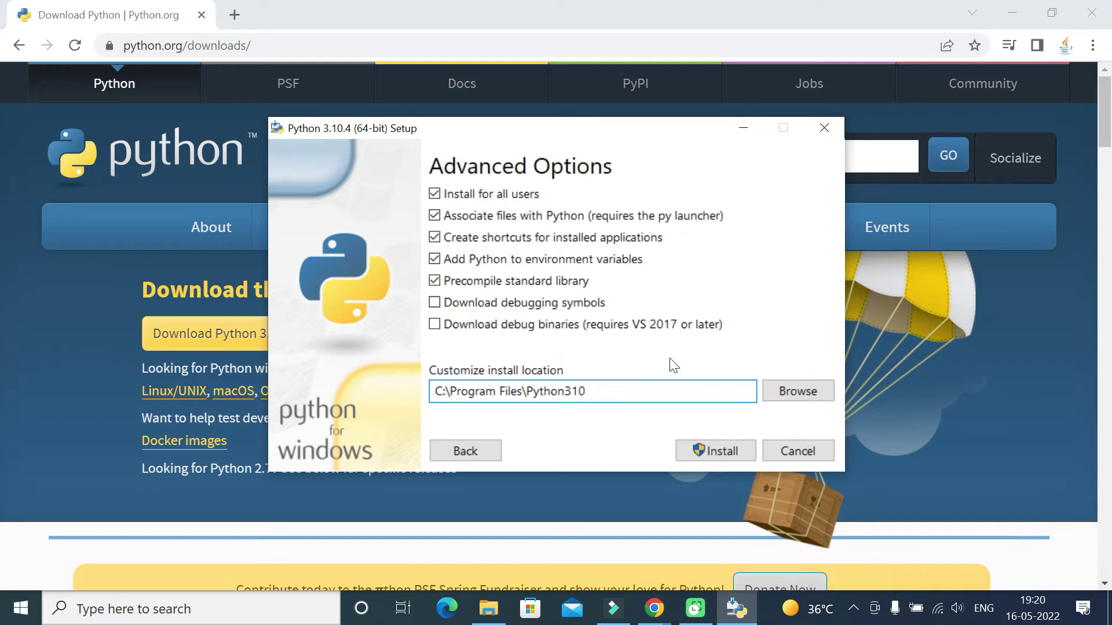
{"action": "left_click", "coordinate": [724, 458]}
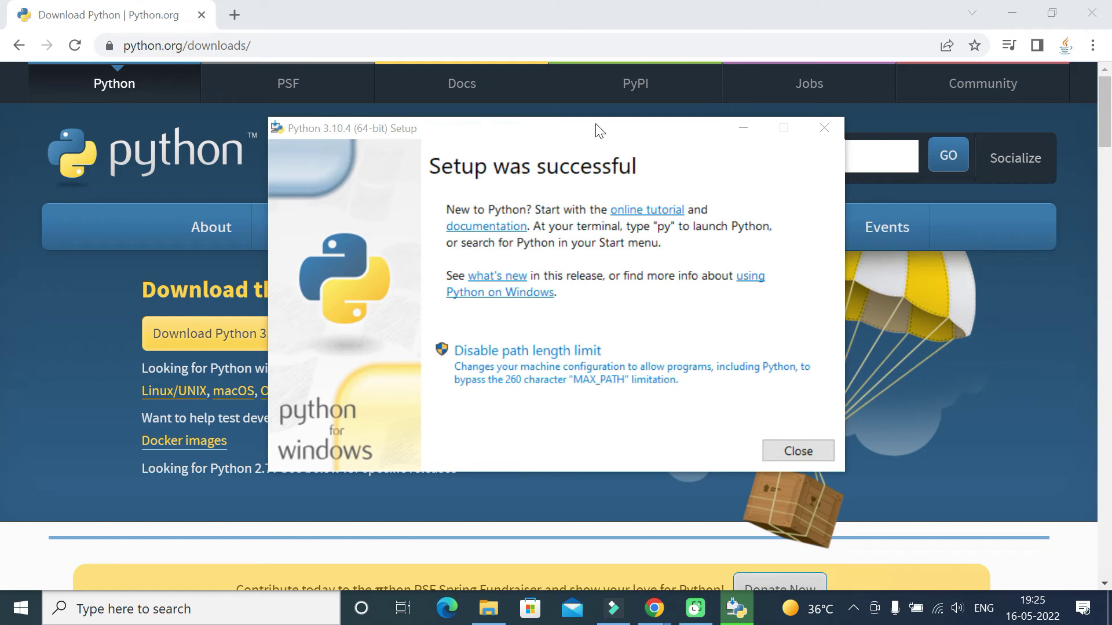
Close the finished installer and open Command Prompt maximized via Start search for cmd.
{"action": "left_click", "coordinate": [802, 451]}
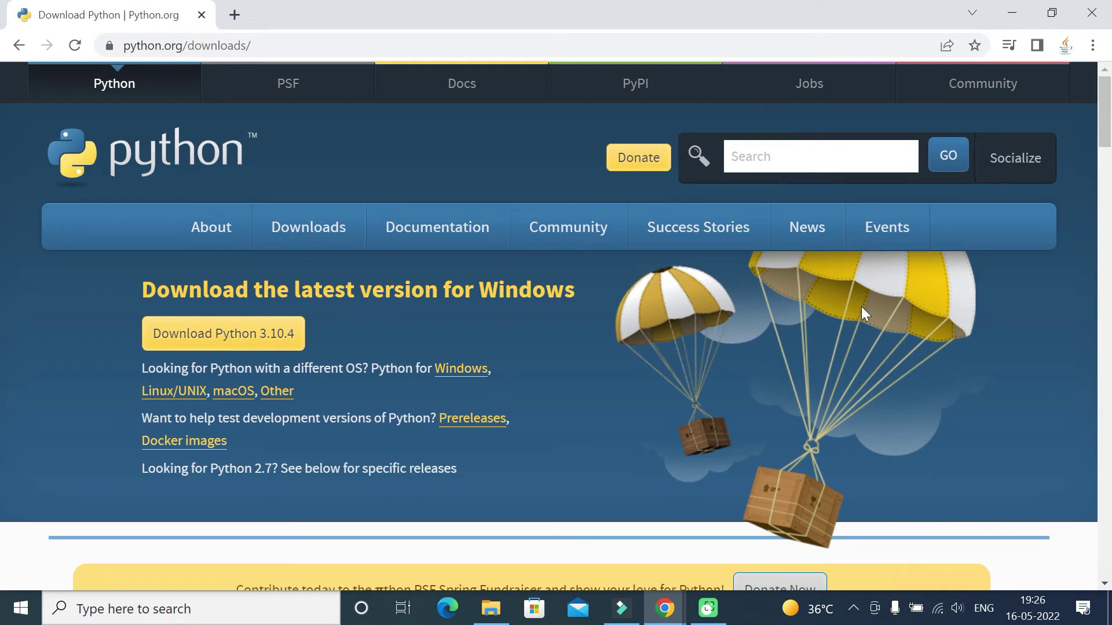
{"action": "key", "text": "super"}
{"action": "type", "text": "cmd"}
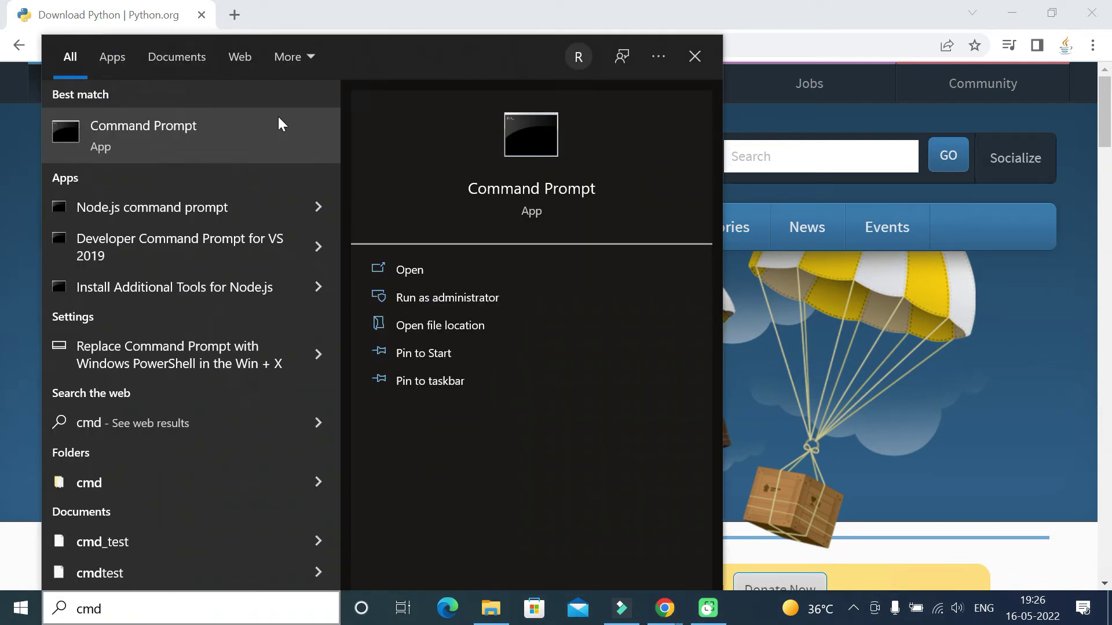
{"action": "left_click", "coordinate": [269, 158]}
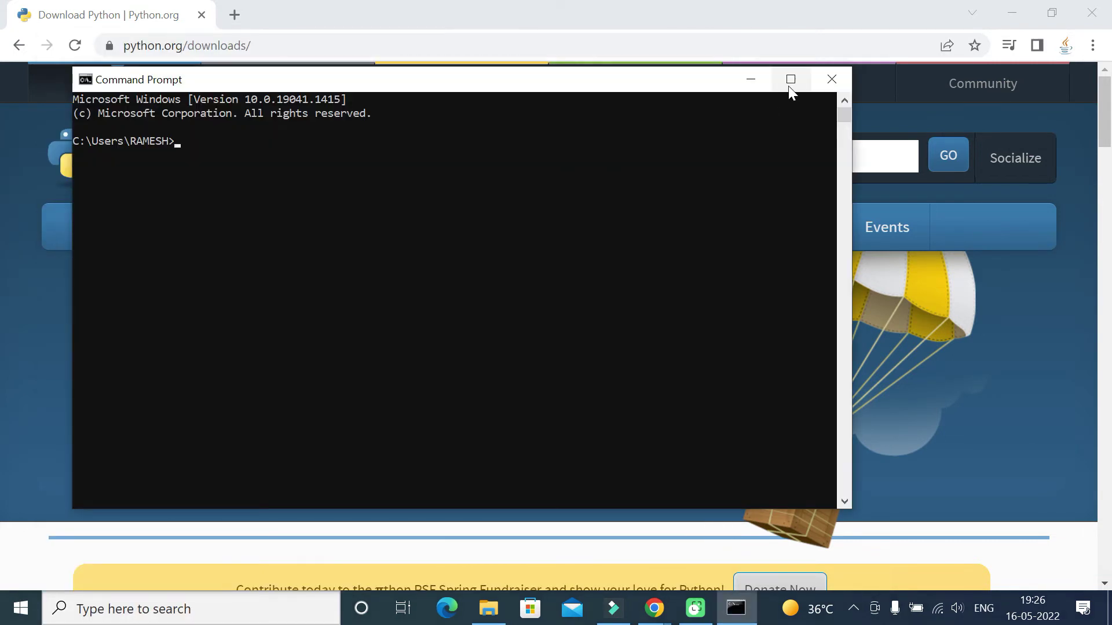
{"action": "left_click", "coordinate": [790, 79]}
Verify the install with python --version (3.10.4) and pip --version (22.0.4).
{"action": "type", "text": "python"}
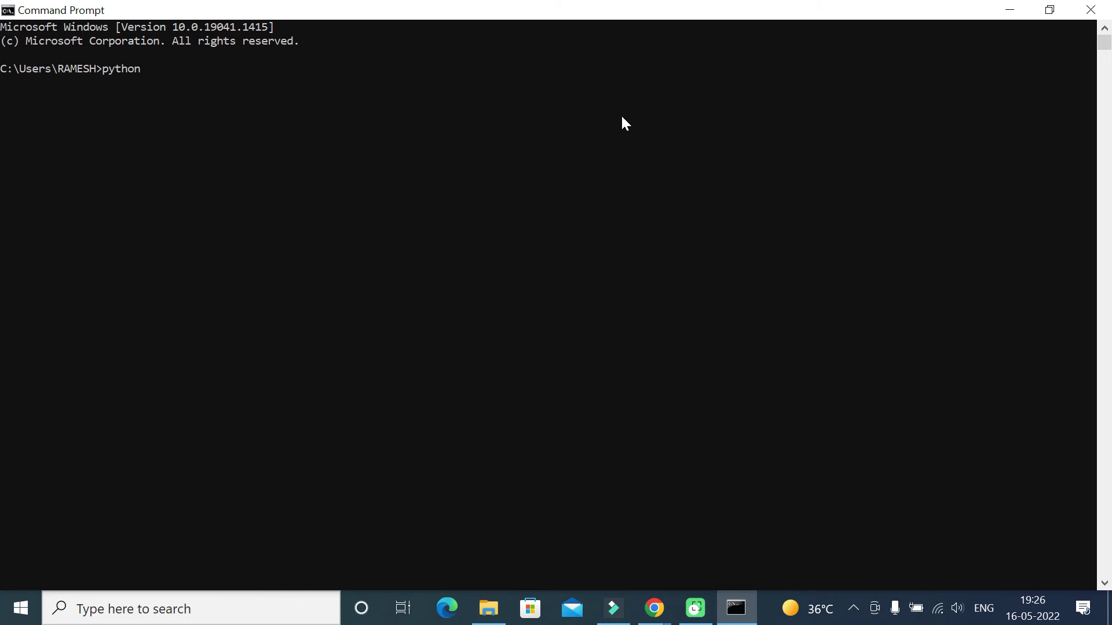
{"action": "type", "text": " --version"}
{"action": "key", "text": "Return"}
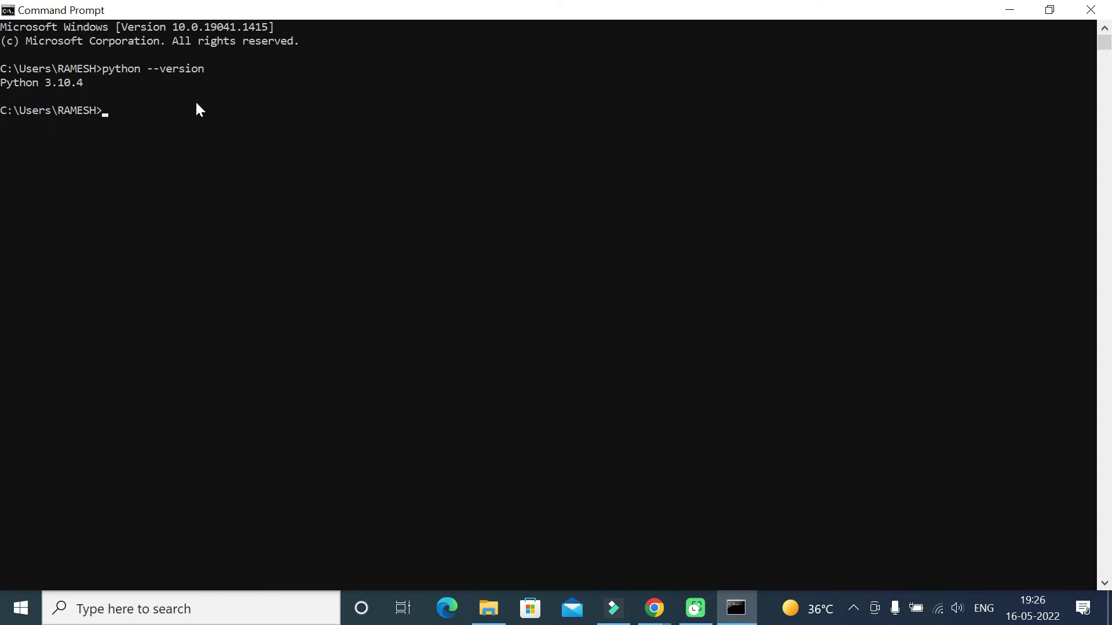
{"action": "type", "text": "pip"}
{"action": "type", "text": "--version"}
{"action": "key", "text": "Return"}
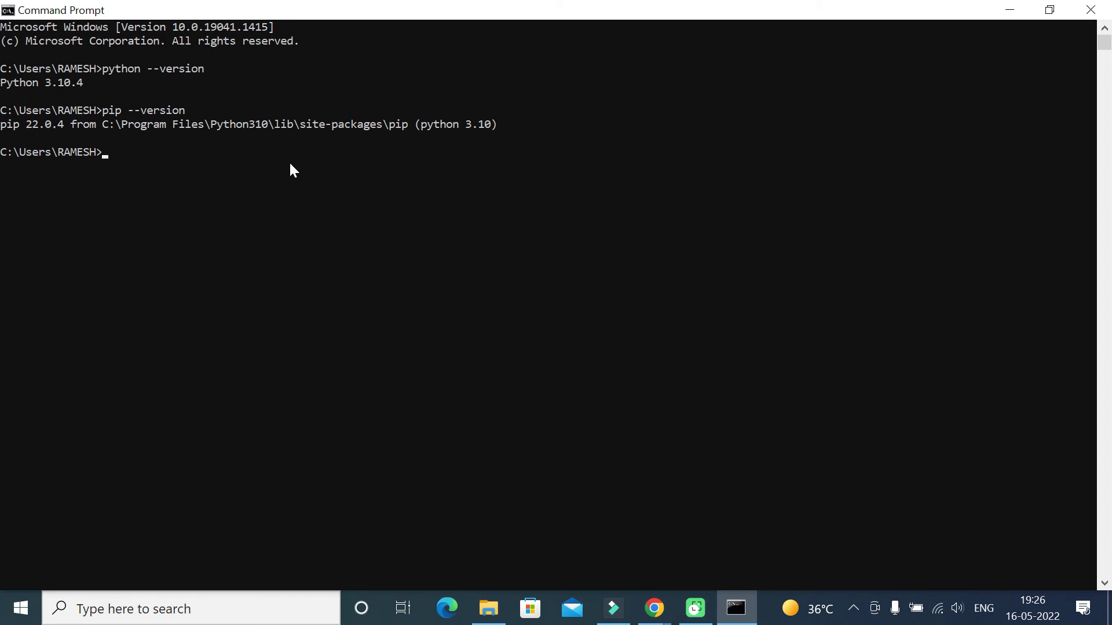
Start the interpreter with py and run print("hello world!").
{"action": "type", "text": "py"}
{"action": "key", "text": "Return"}
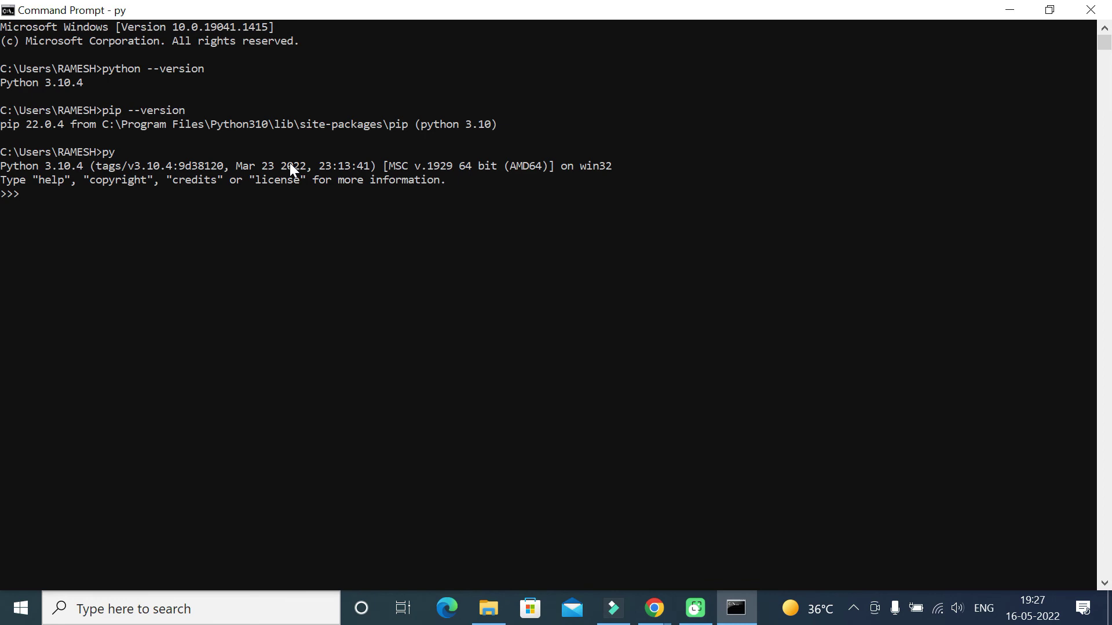
{"action": "type", "text": "print(\"hello world!\")"}
{"action": "key", "text": "Return"}
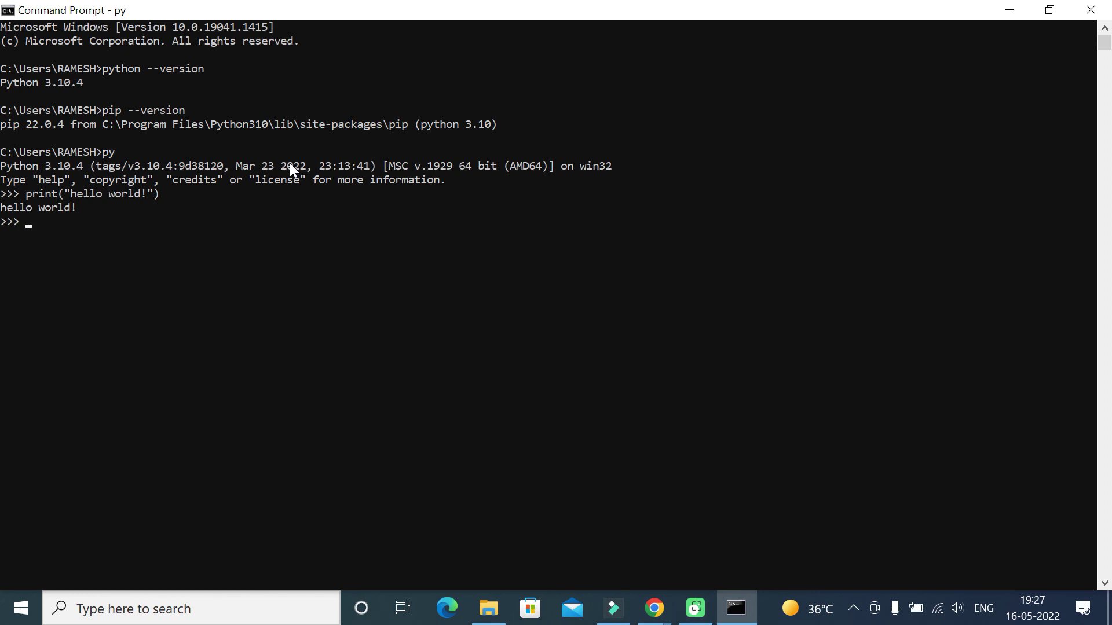
Launch IDLE (Python 3.10 64-bit) from Start and run print("hello world!") in its shell.
{"action": "left_click", "coordinate": [237, 598]}
{"action": "type", "text": "ID"}
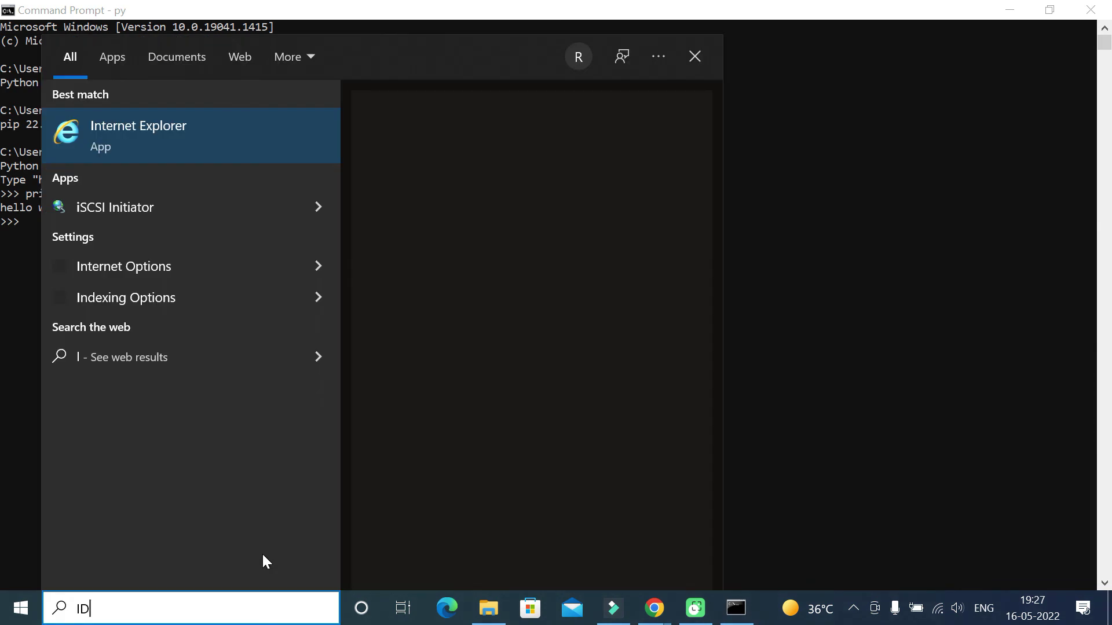
{"action": "type", "text": "LE"}
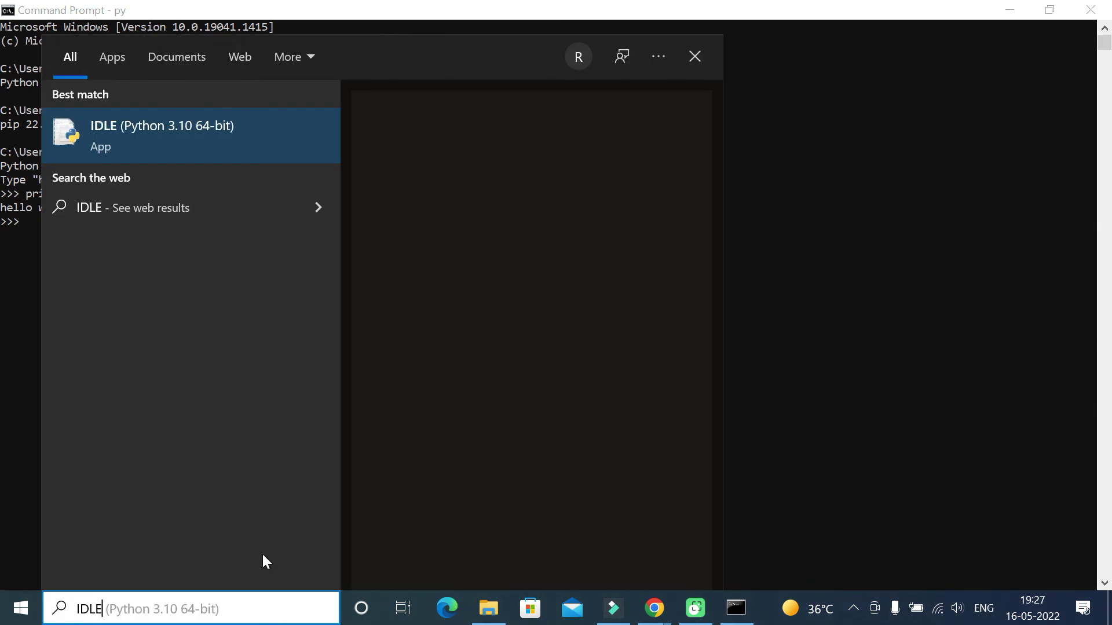
{"action": "left_click", "coordinate": [70, 141]}
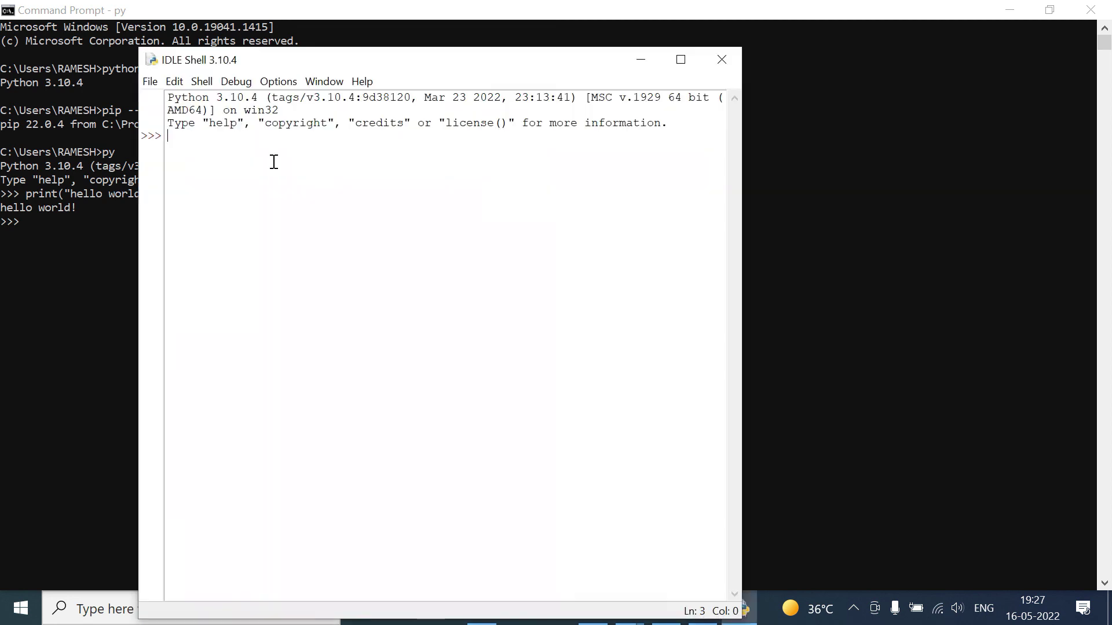
{"action": "type", "text": "print"}
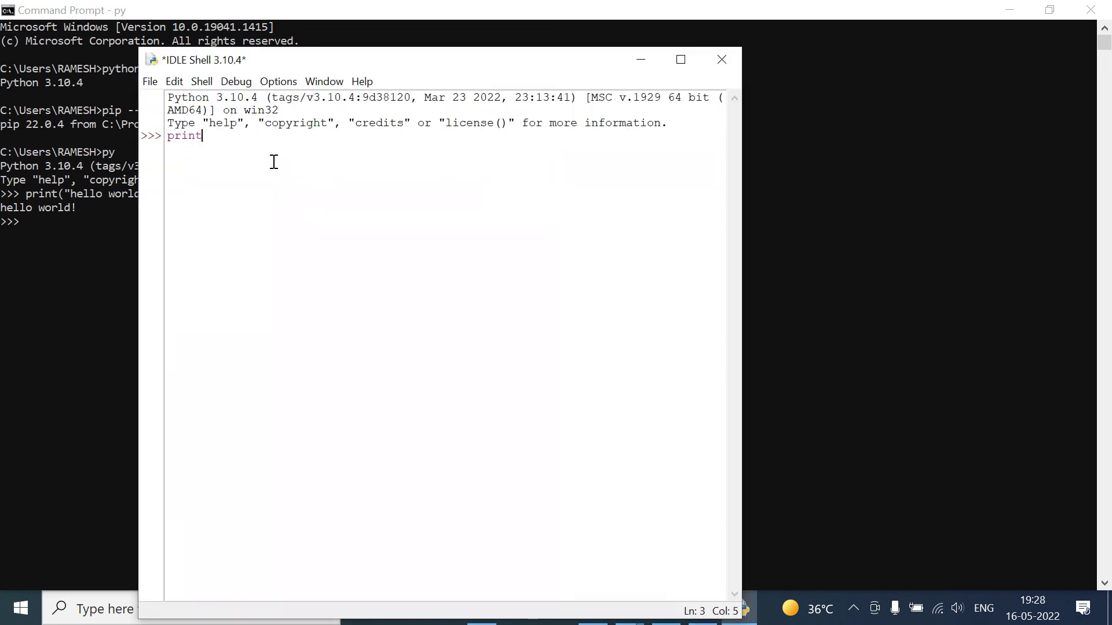
{"action": "type", "text": "(\"hr"}
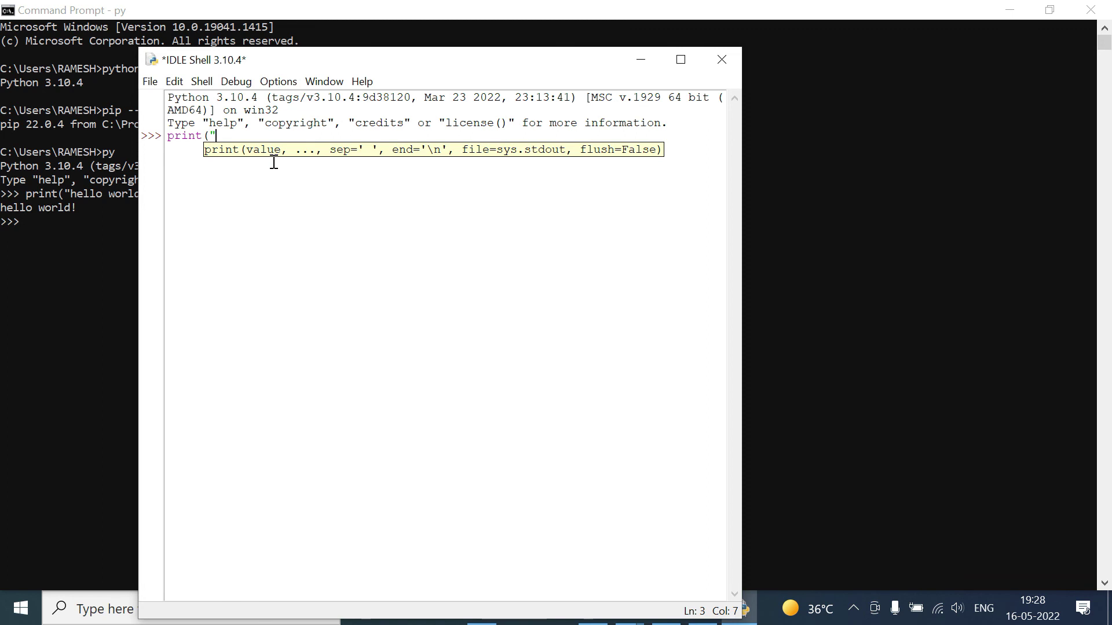
{"action": "key", "text": "BackSpace"}
{"action": "type", "text": "ello world"}
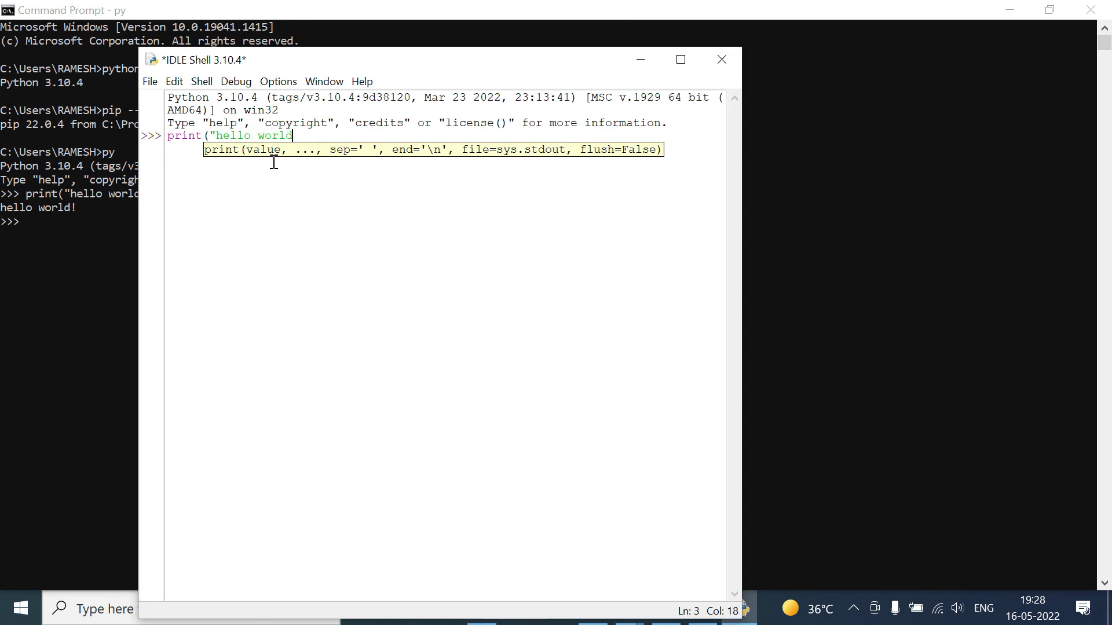
{"action": "type", "text": "!\")"}
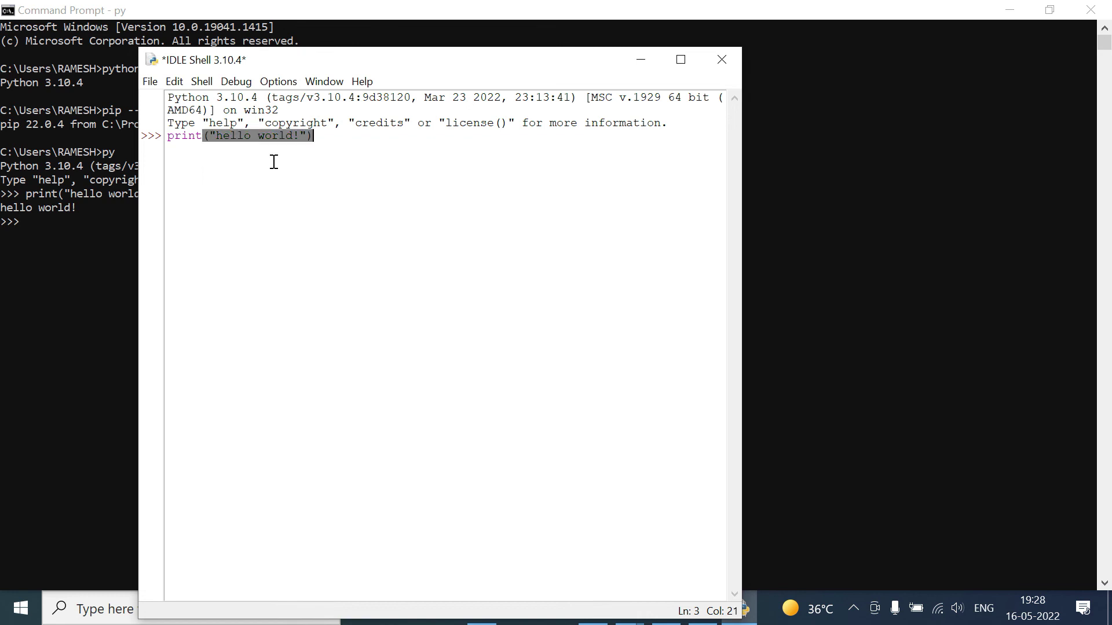
{"action": "key", "text": "Return"}
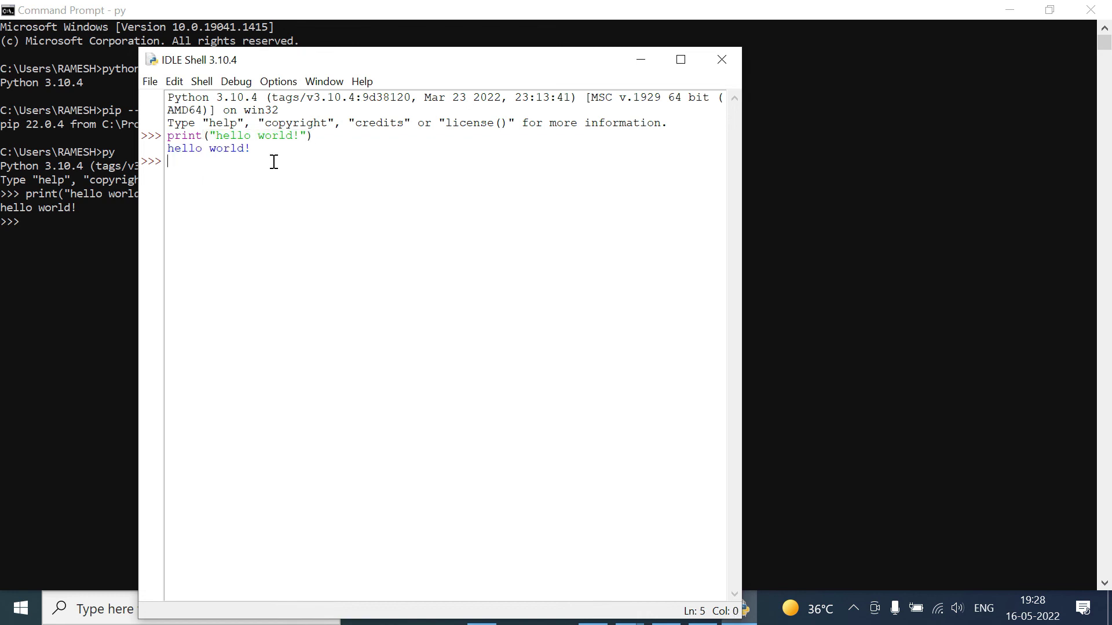